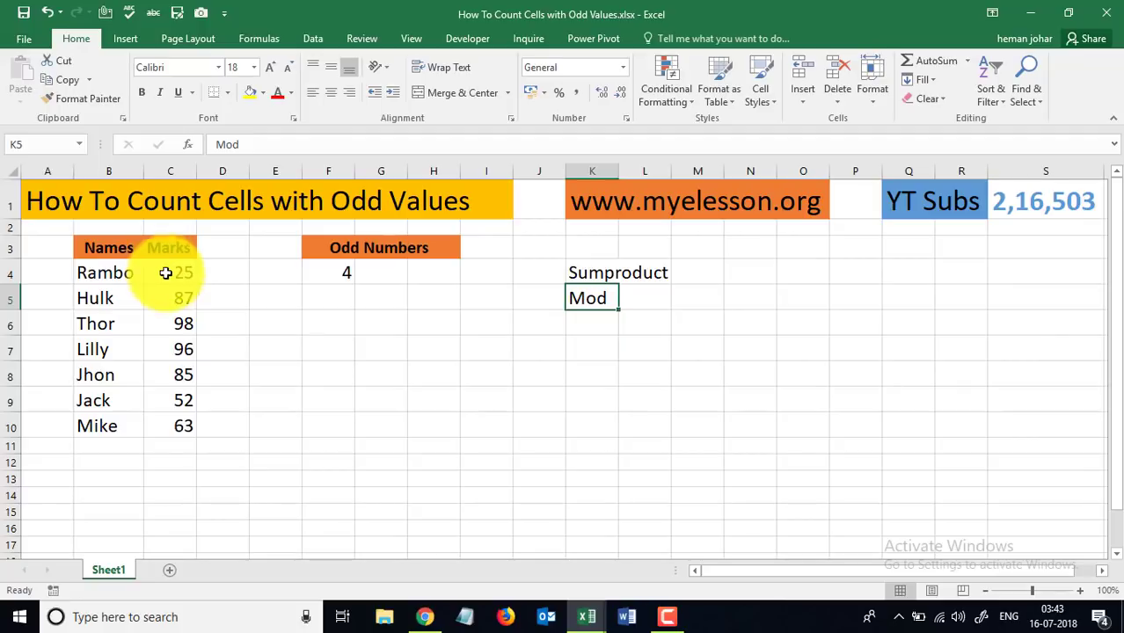
- Change C6's mark from 98 to 99, confirm F4 shows 5, then clear F4
{"action": "left_click", "coordinate": [598, 273]}
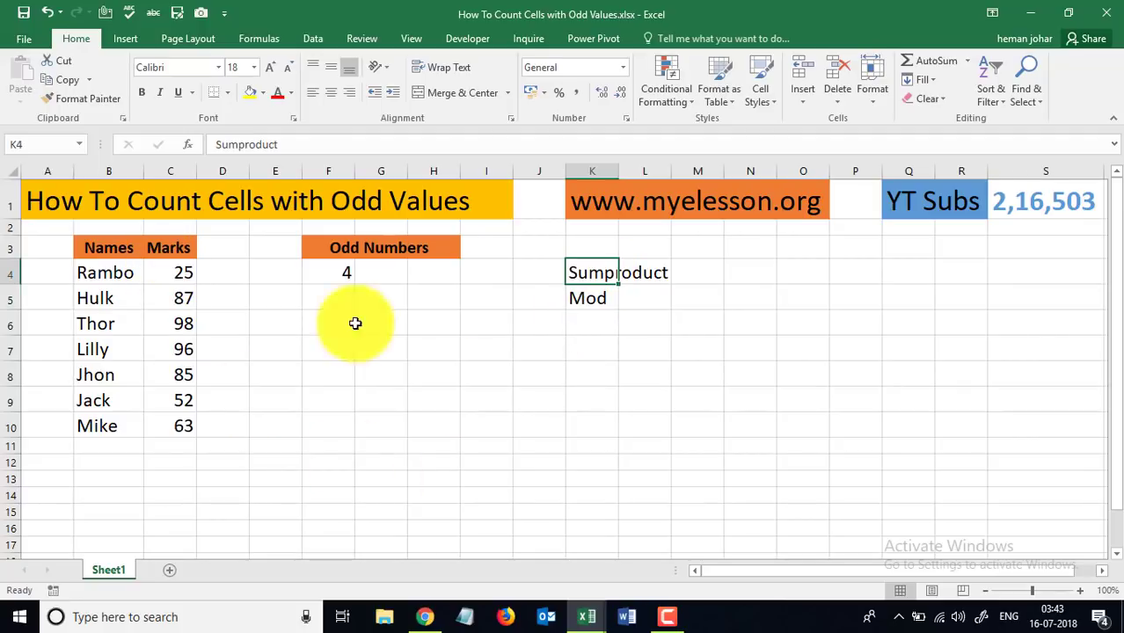
{"action": "left_click", "coordinate": [338, 271]}
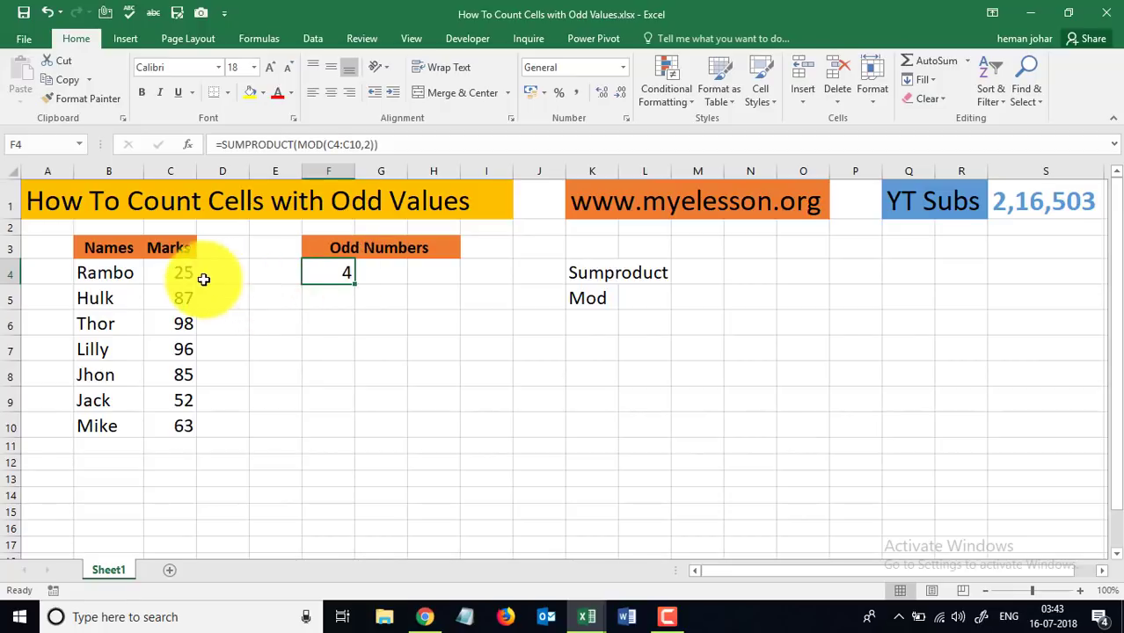
{"action": "left_click", "coordinate": [184, 324]}
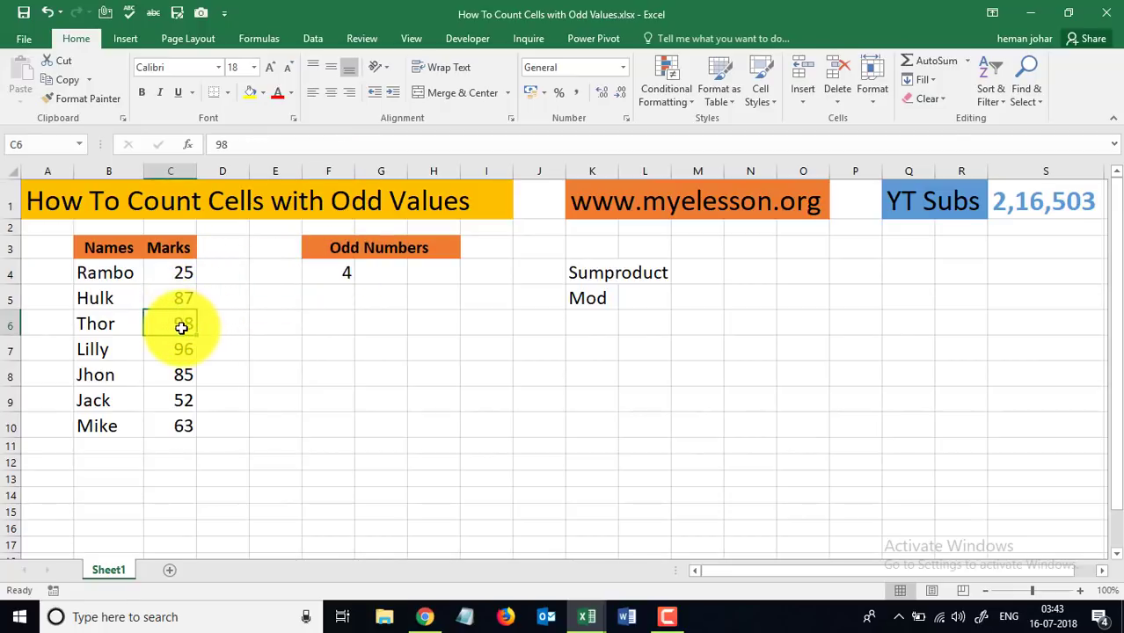
{"action": "type", "text": "99"}
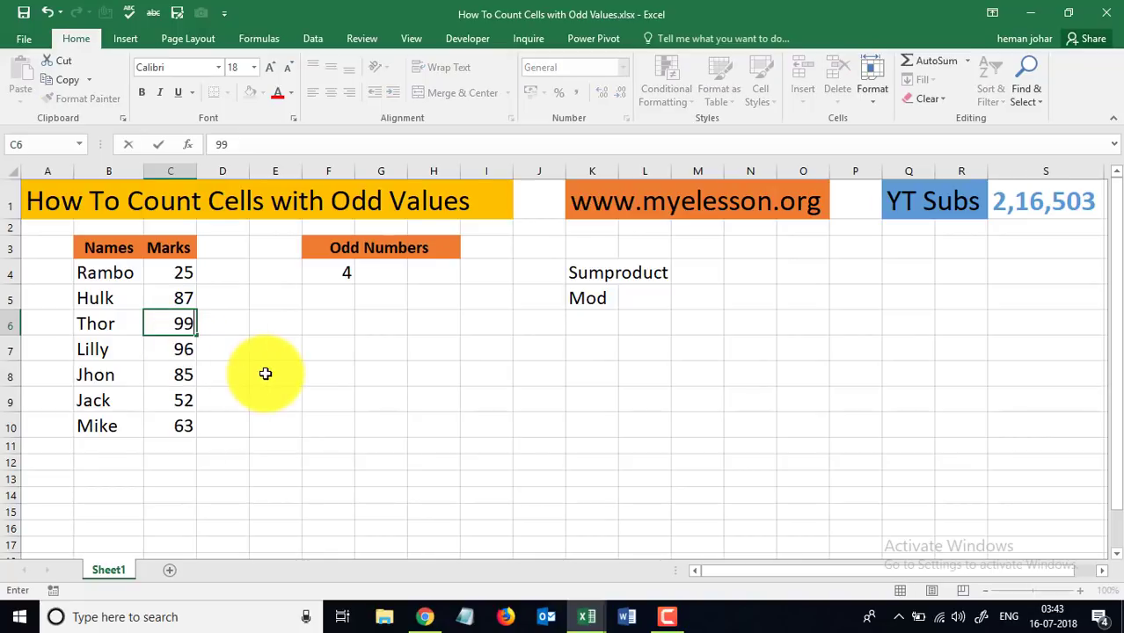
{"action": "key", "text": "Return"}
{"action": "left_click", "coordinate": [346, 275]}
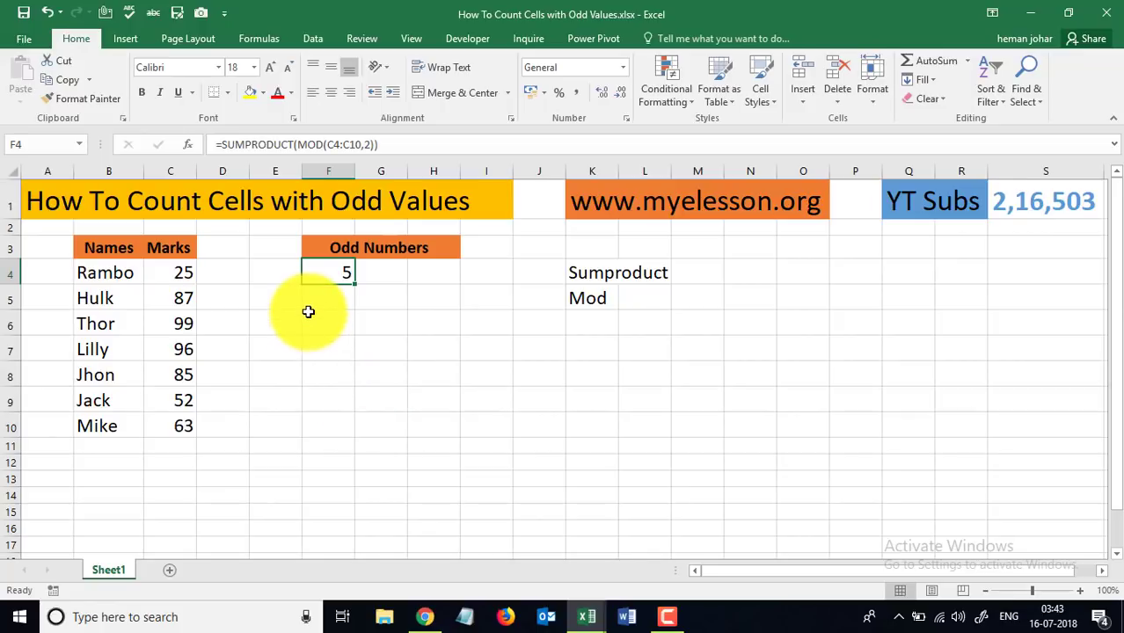
{"action": "key", "text": "Delete"}
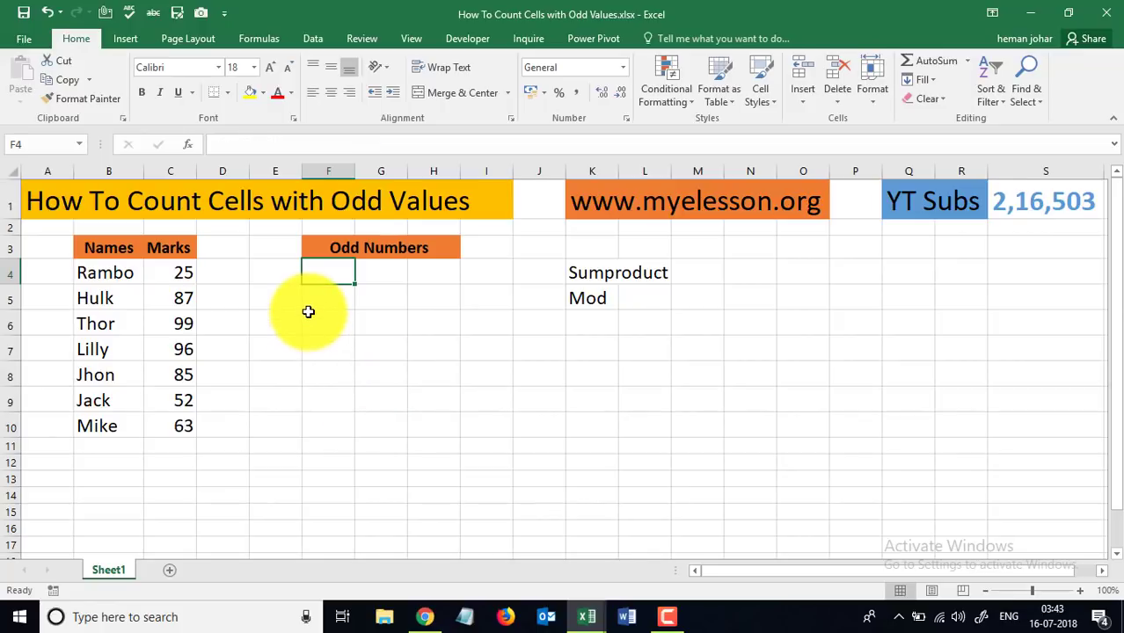
- Enter =MOD(C4,2) in M5 beside the Mod note, returning remainder 1 for mark 25
{"action": "key", "text": "Down"}
{"action": "key", "text": "Down"}
{"action": "key", "text": "Down"}
{"action": "key", "text": "Right"}
{"action": "key", "text": "Right"}
{"action": "key", "text": "Right"}
{"action": "key", "text": "Right"}
{"action": "key", "text": "Right"}
{"action": "key", "text": "Right"}
{"action": "key", "text": "Right"}
{"action": "key", "text": "Right"}
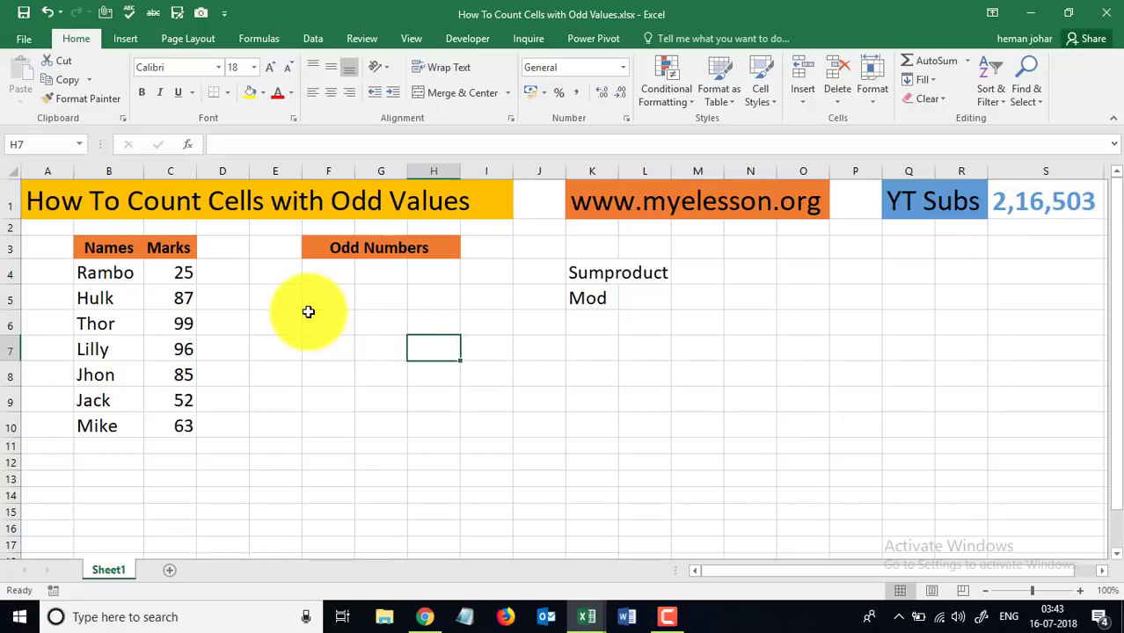
{"action": "key", "text": "Up"}
{"action": "key", "text": "Up"}
{"action": "key", "text": "Left"}
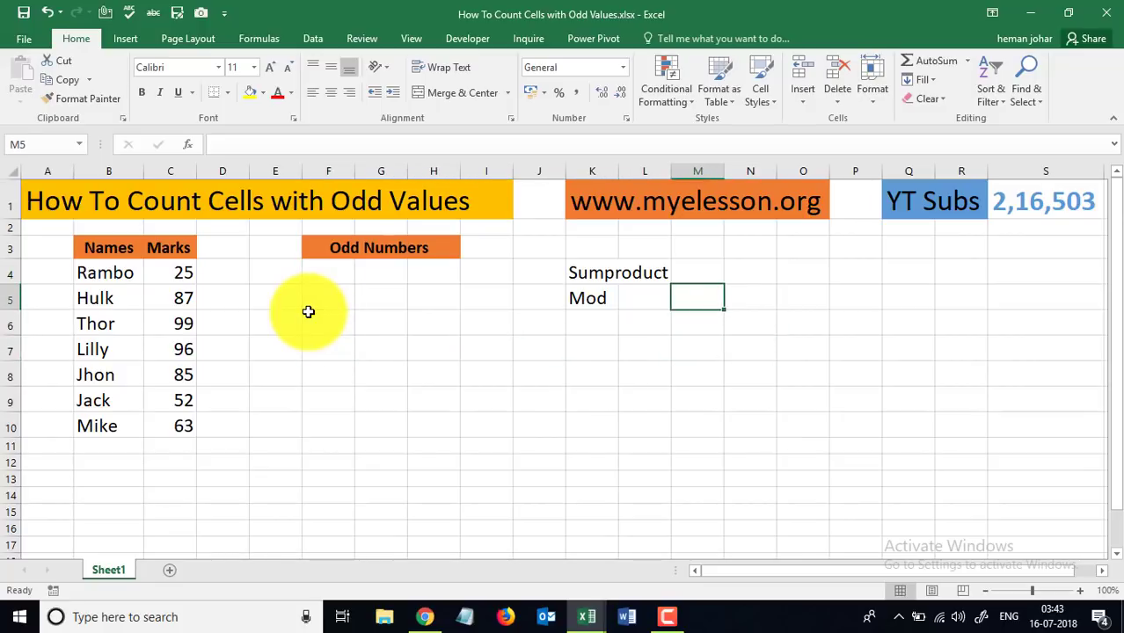
{"action": "type", "text": "="}
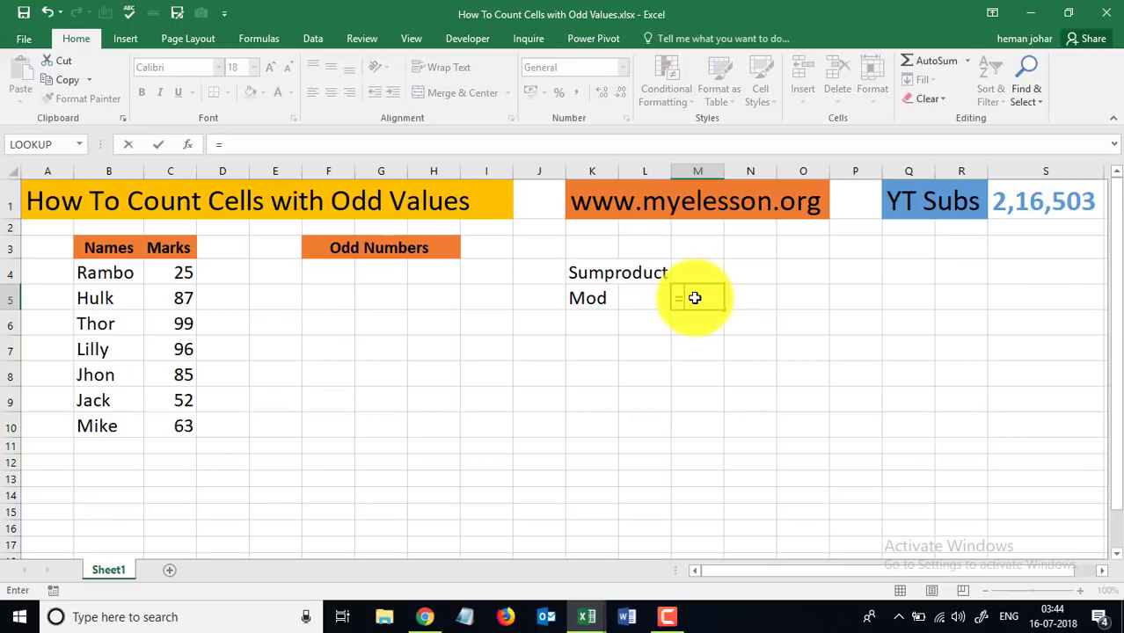
{"action": "type", "text": "mod"}
{"action": "key", "text": "Tab"}
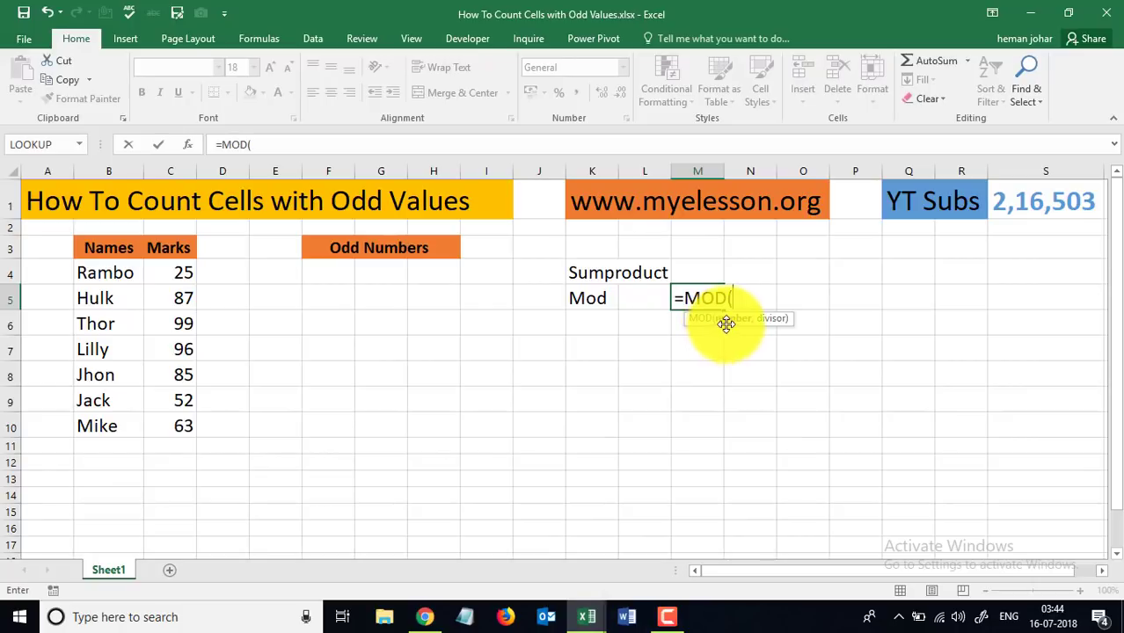
{"action": "left_click", "coordinate": [197, 275]}
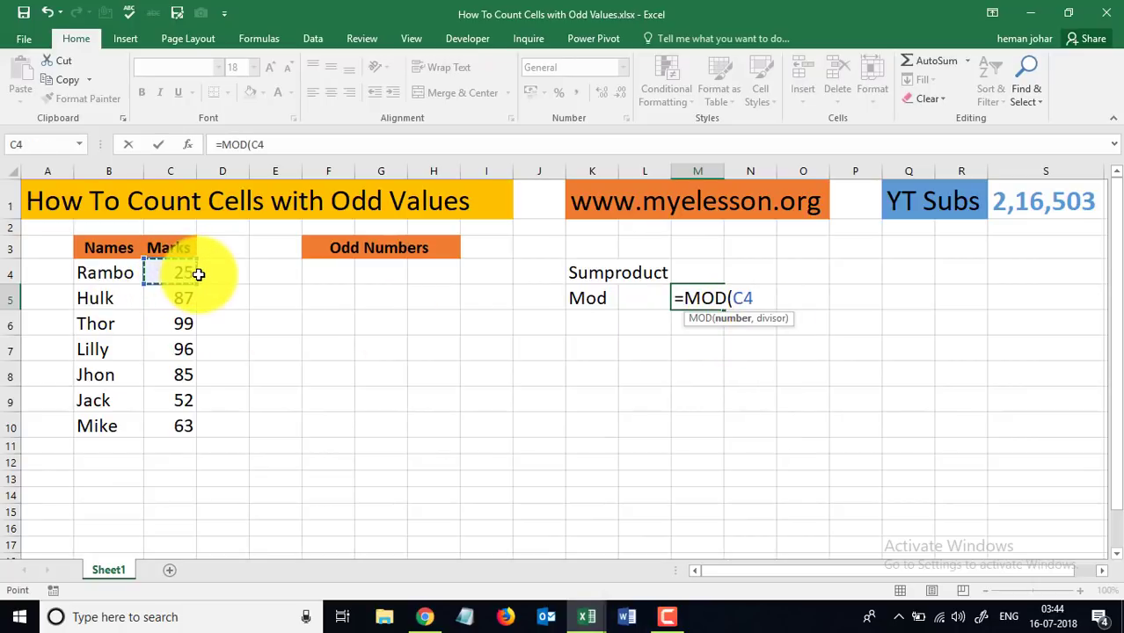
{"action": "type", "text": ",2"}
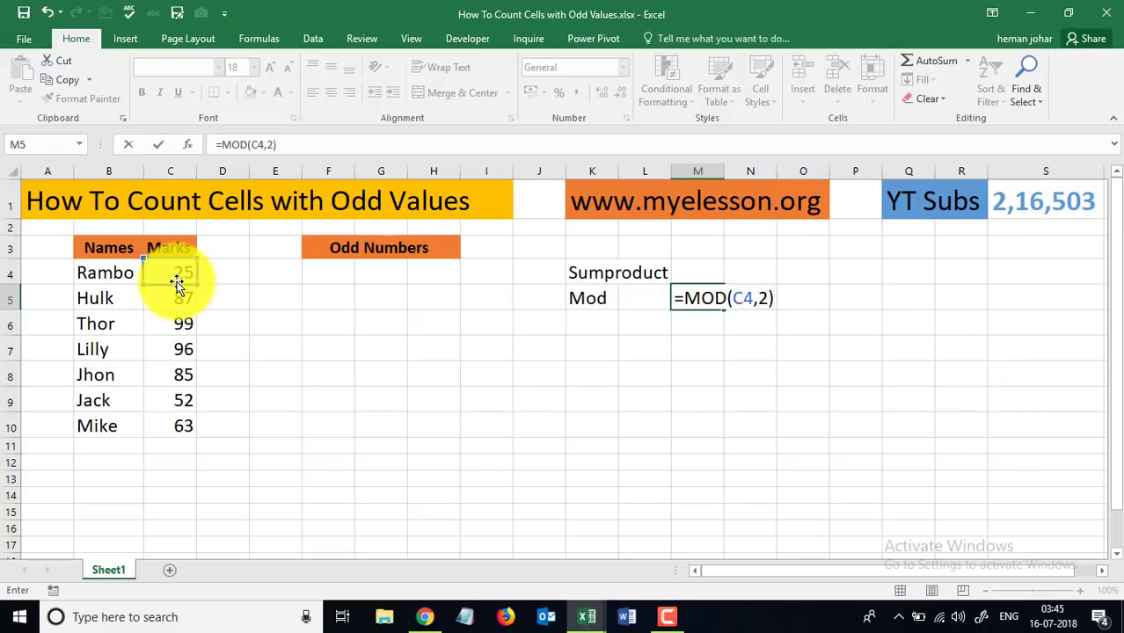
{"action": "key", "text": "Return"}
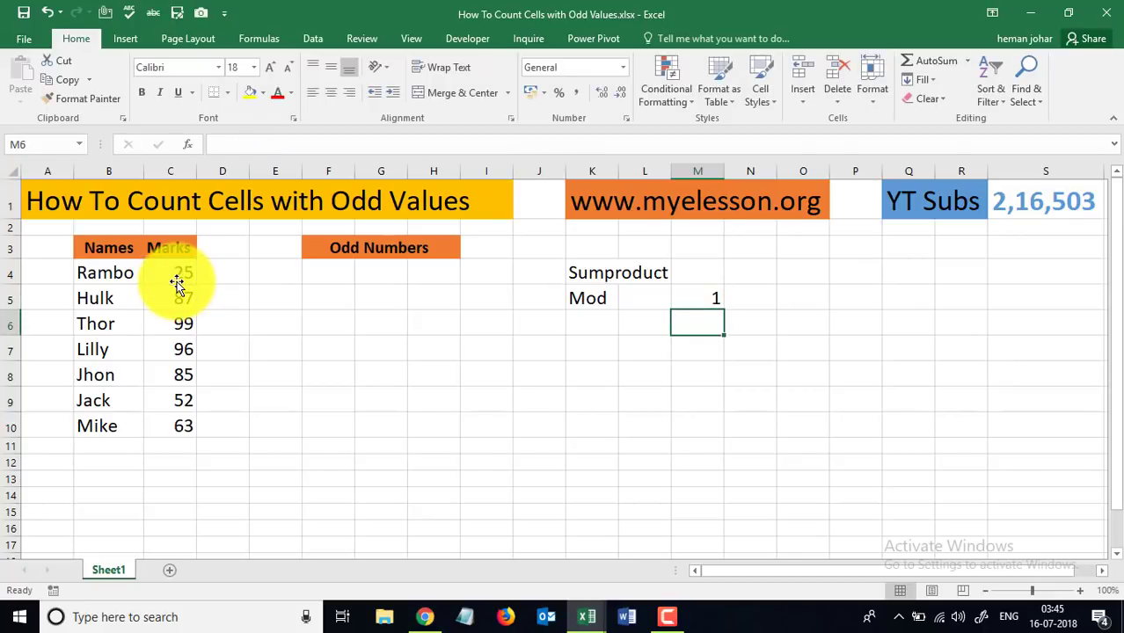
{"action": "left_click", "coordinate": [696, 295]}
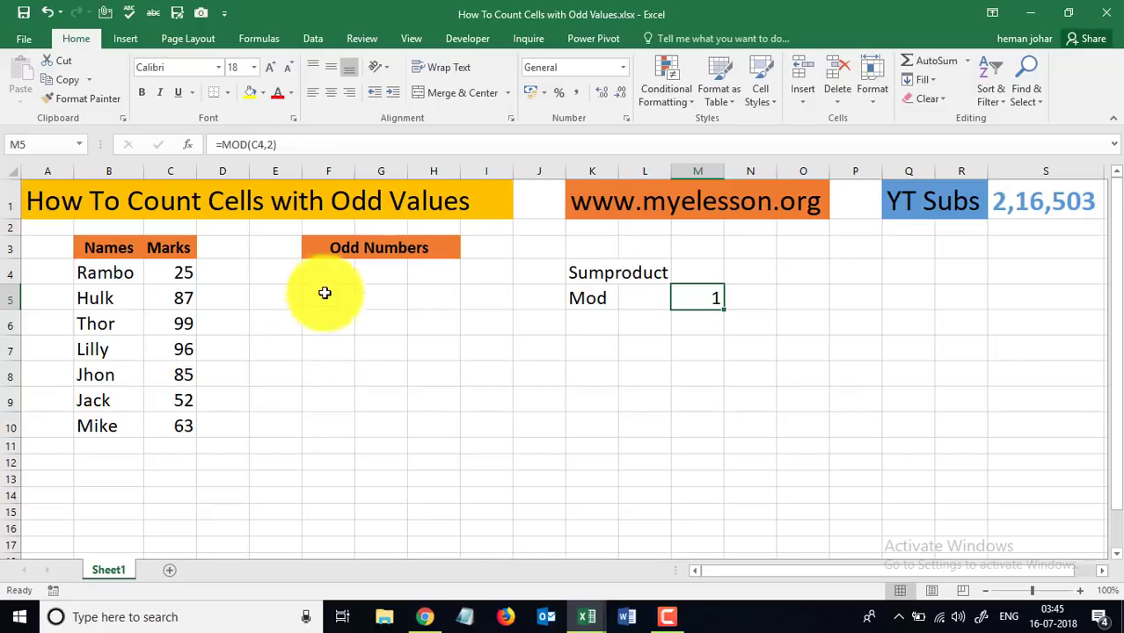
- Enter =SUMPRODUCT(MOD(C4:C10,2)) in F4, returning 5 odd marks, and reopen the formula
{"action": "left_click", "coordinate": [344, 264]}
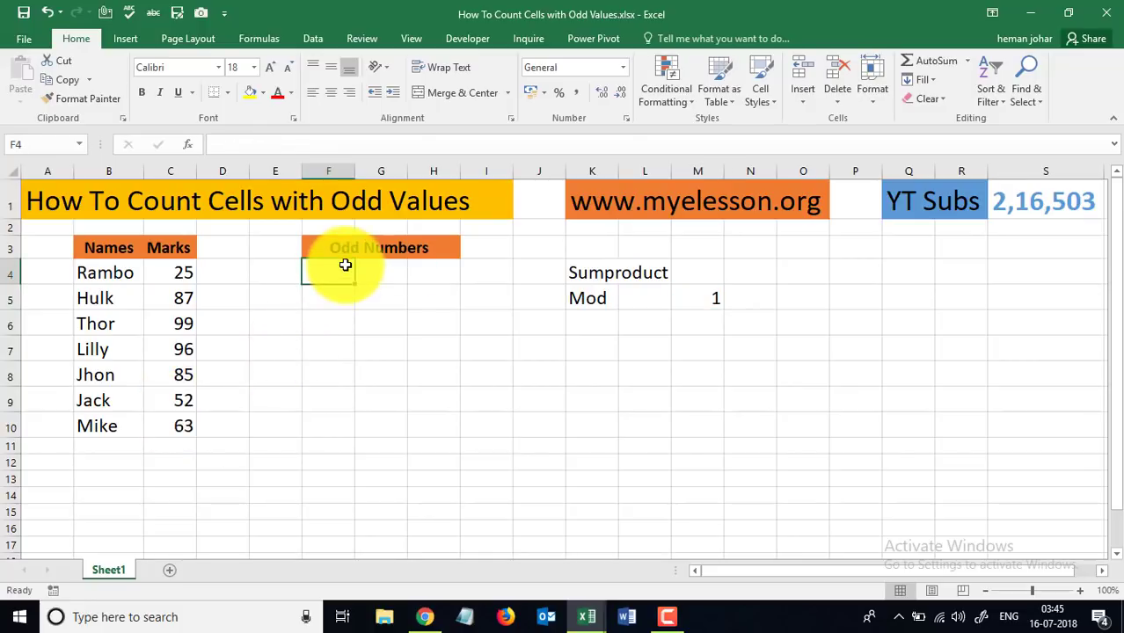
{"action": "type", "text": "=sum"}
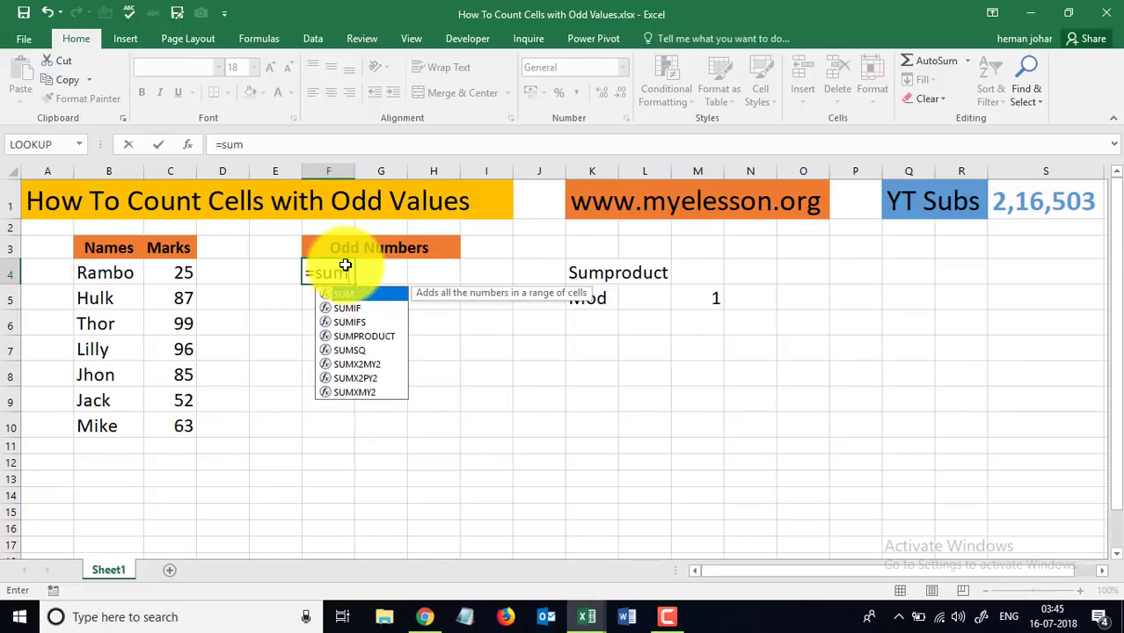
{"action": "left_click", "coordinate": [362, 336]}
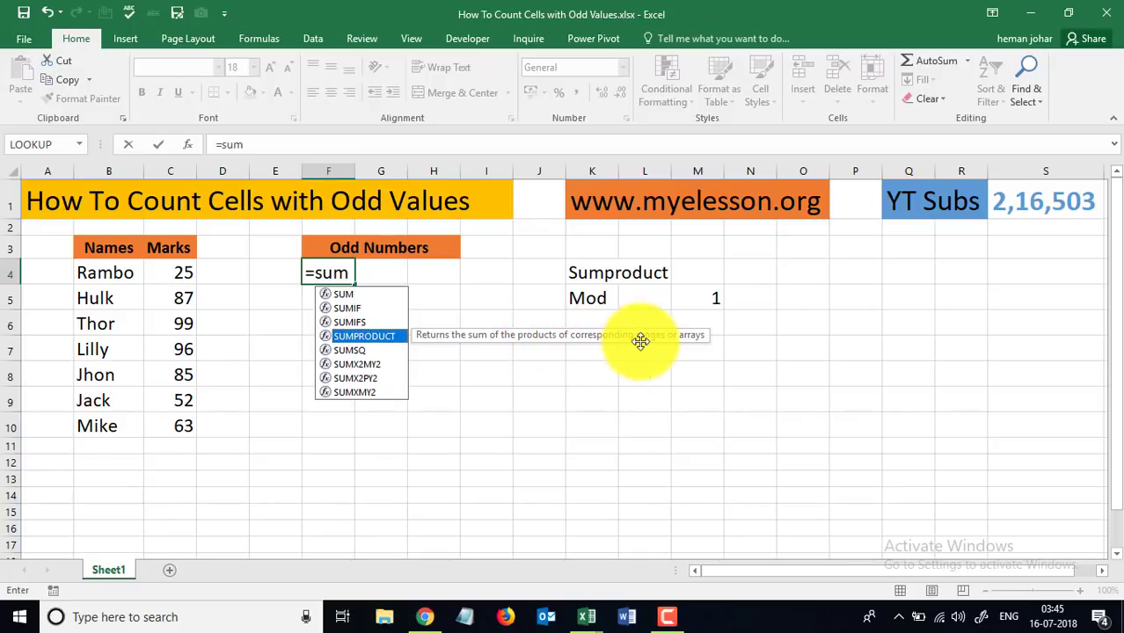
{"action": "key", "text": "Tab"}
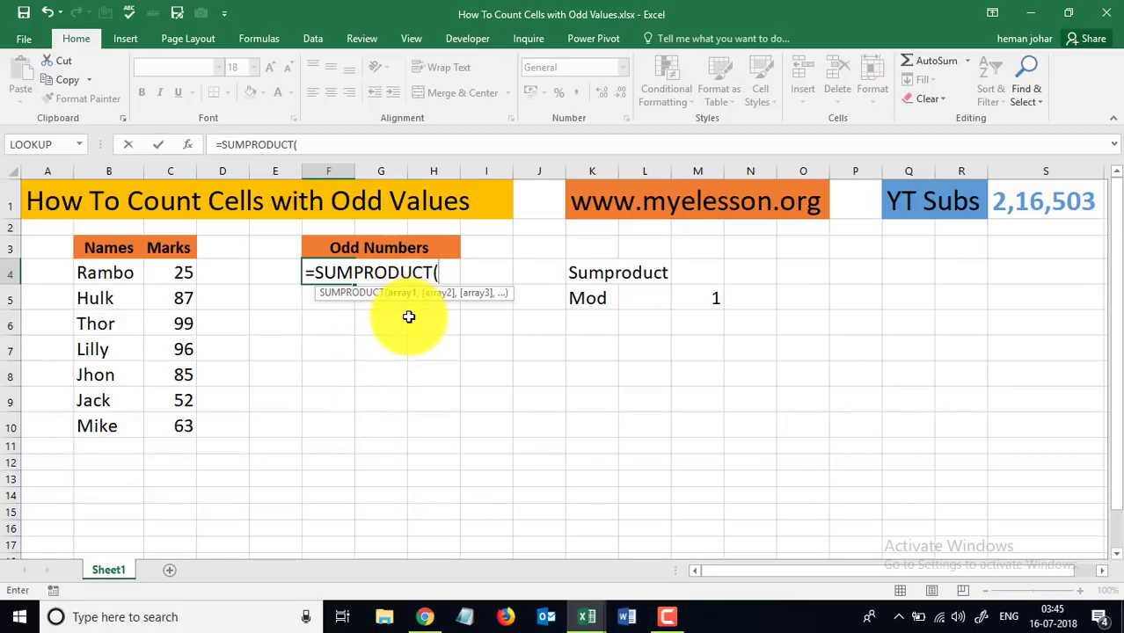
{"action": "type", "text": "mod"}
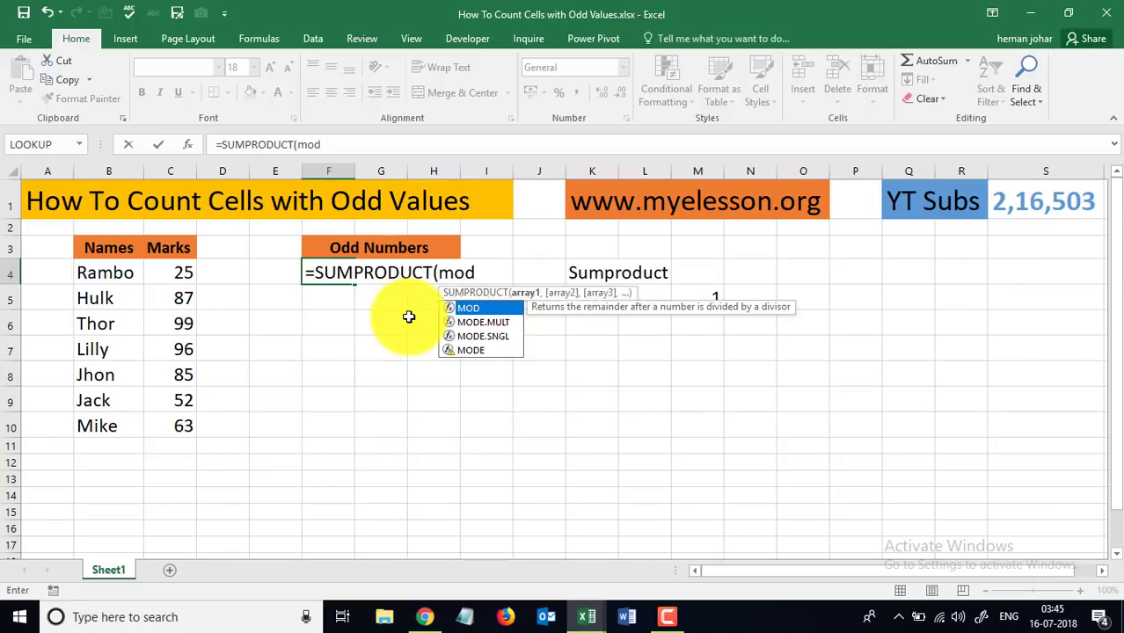
{"action": "key", "text": "Tab"}
{"action": "left_click_drag", "start_coordinate": [187, 280], "coordinate": [181, 422]}
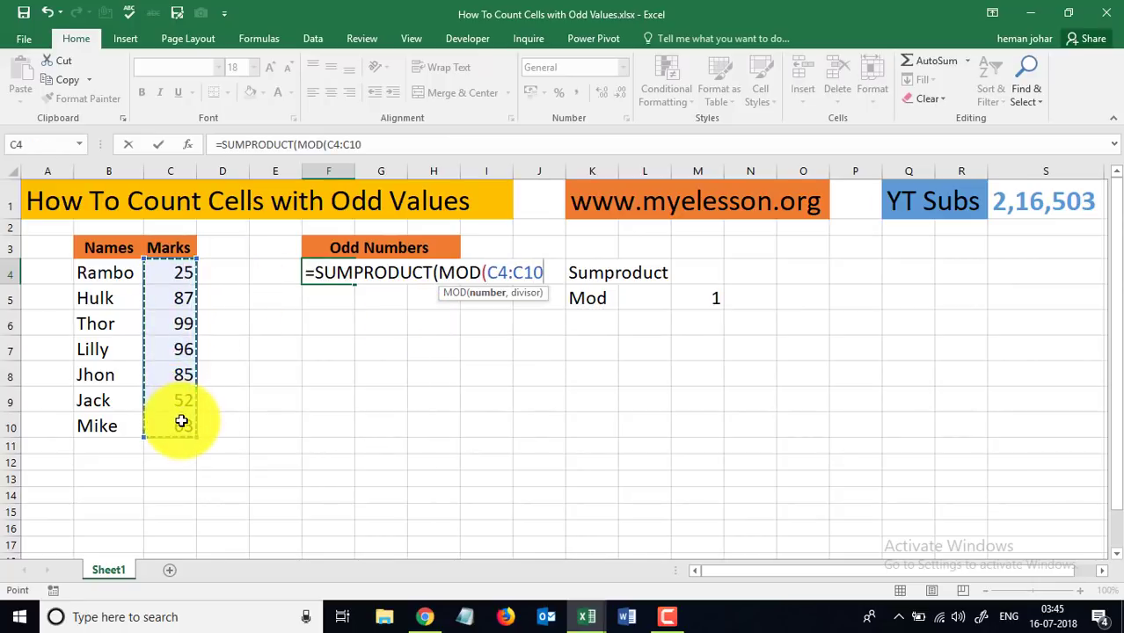
{"action": "type", "text": ",2"}
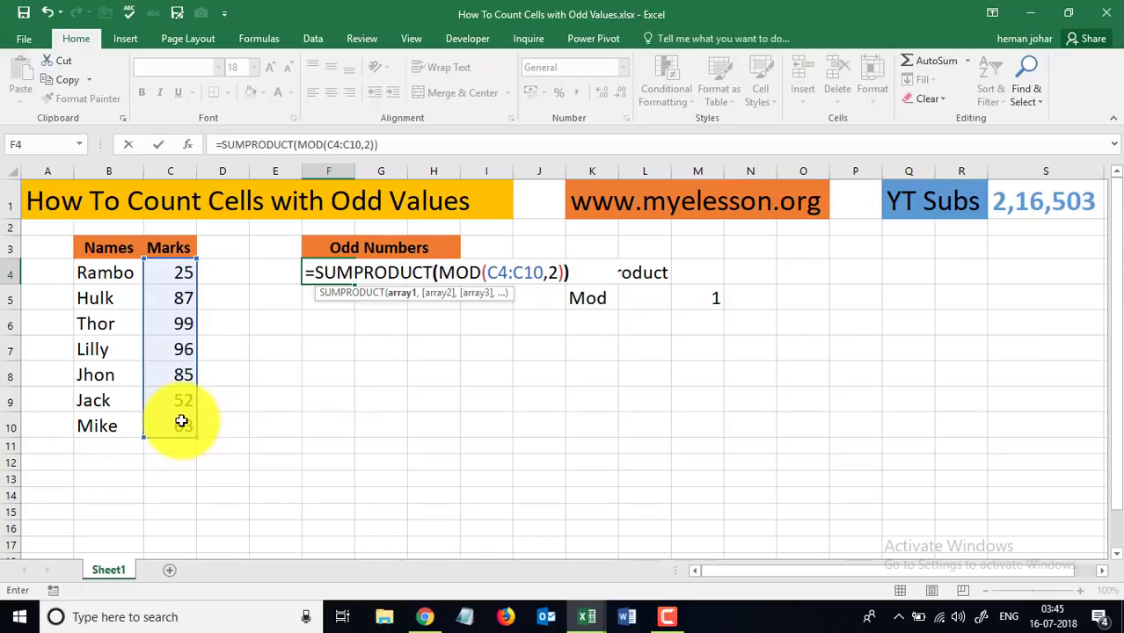
{"action": "key", "text": "Return"}
{"action": "key", "text": "Up"}
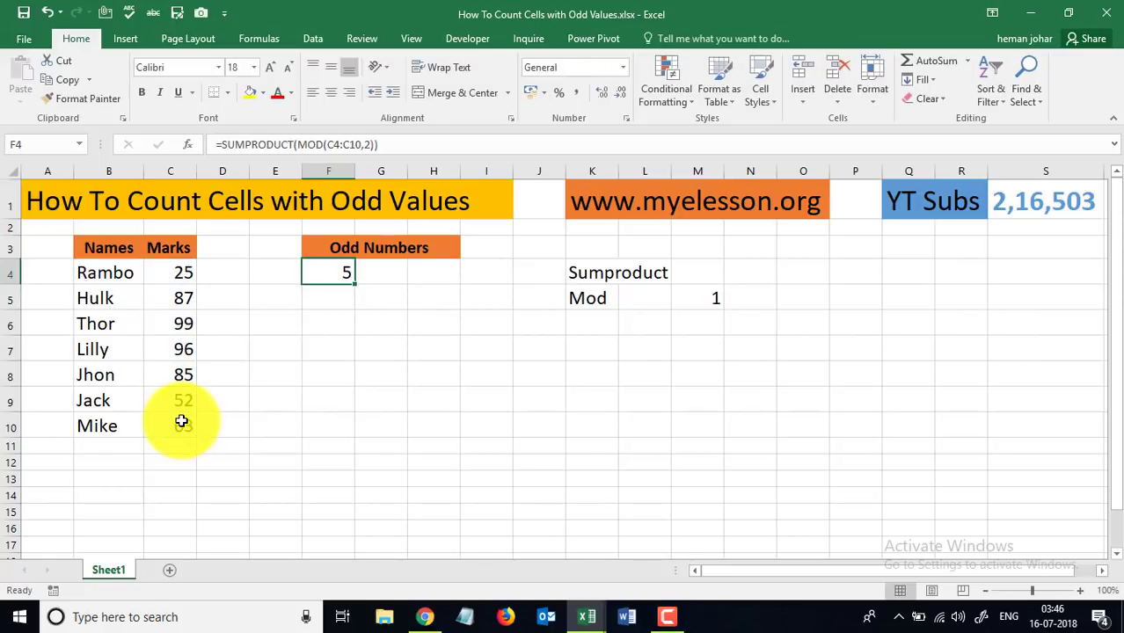
{"action": "double_click", "coordinate": [333, 272]}
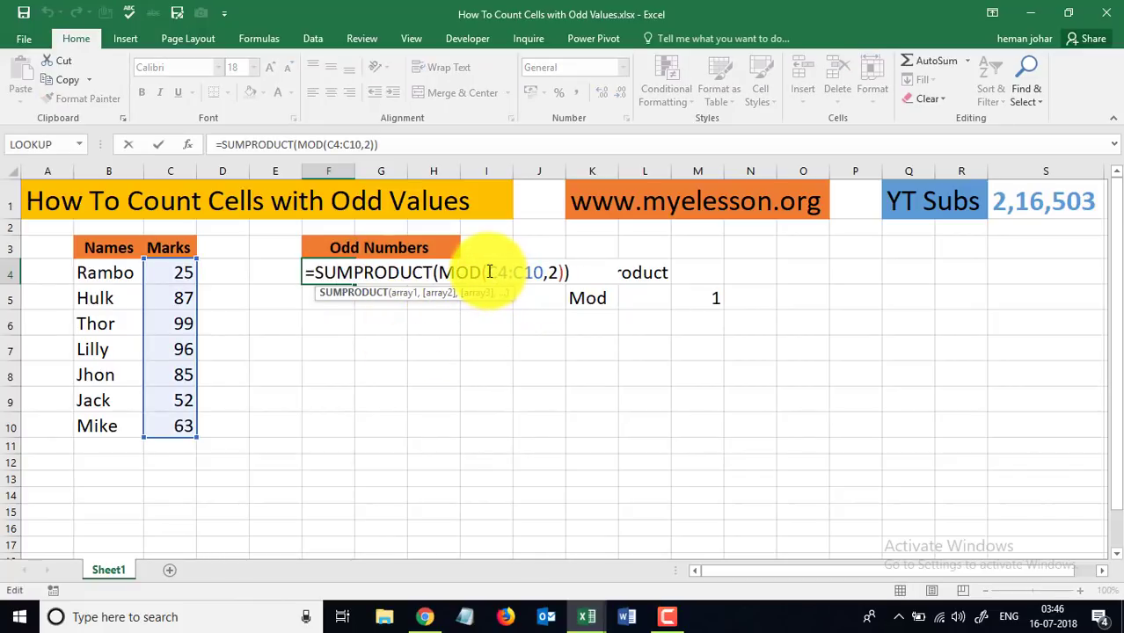
- Inspect the MOD arguments in F4's formula without changing it, then show the Formulas ribbon
{"action": "left_click_drag", "start_coordinate": [489, 272], "coordinate": [555, 272]}
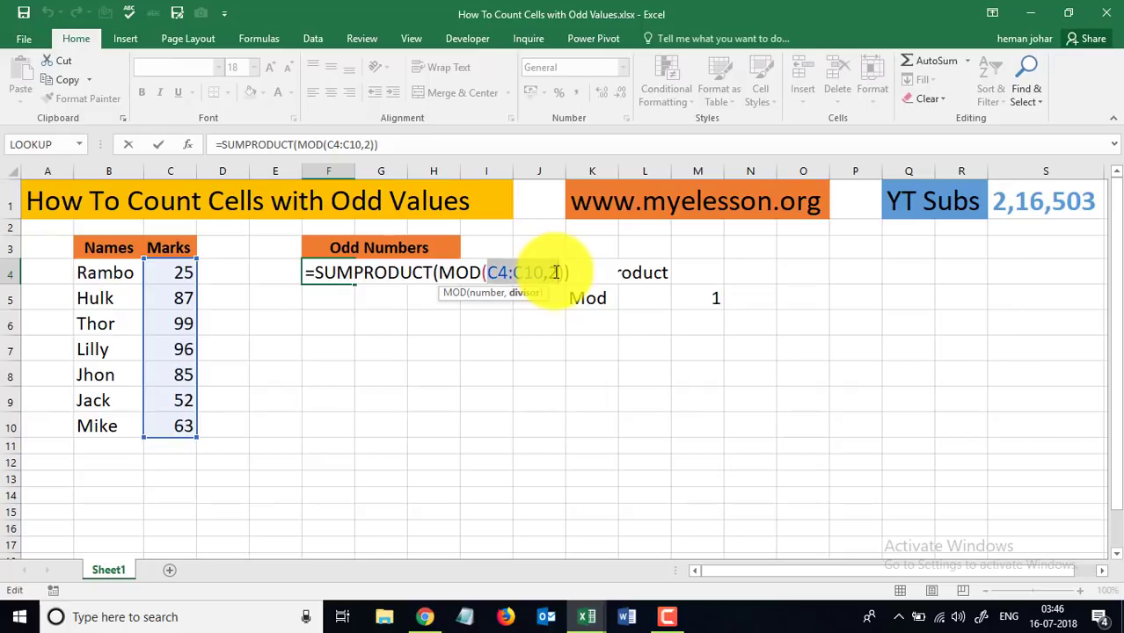
{"action": "key", "text": "ctrl+Return"}
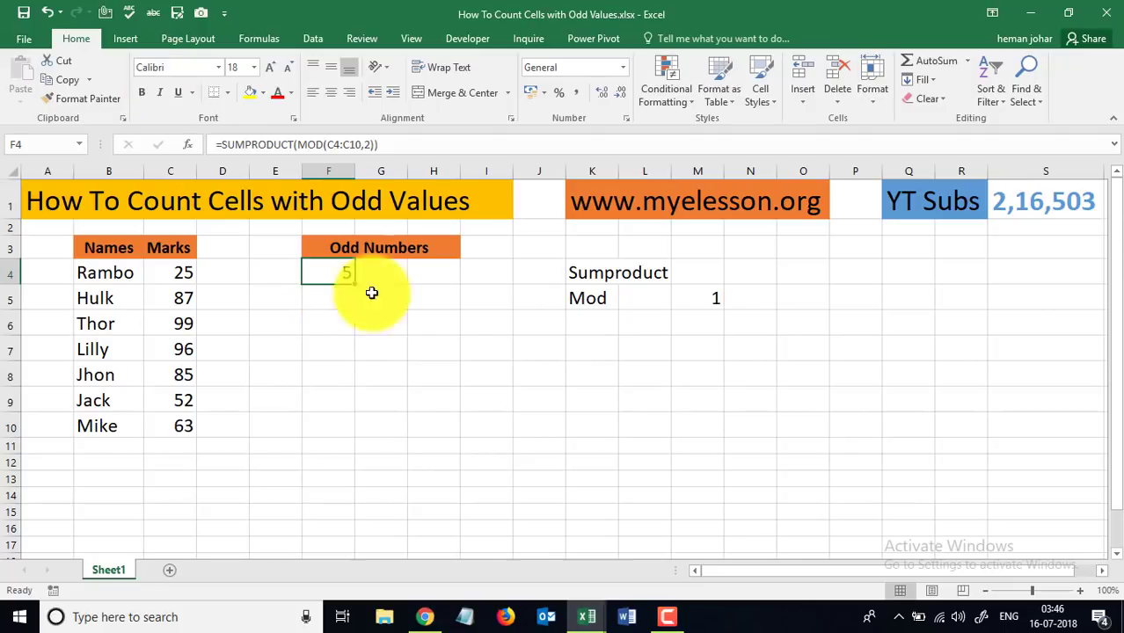
{"action": "double_click", "coordinate": [324, 270]}
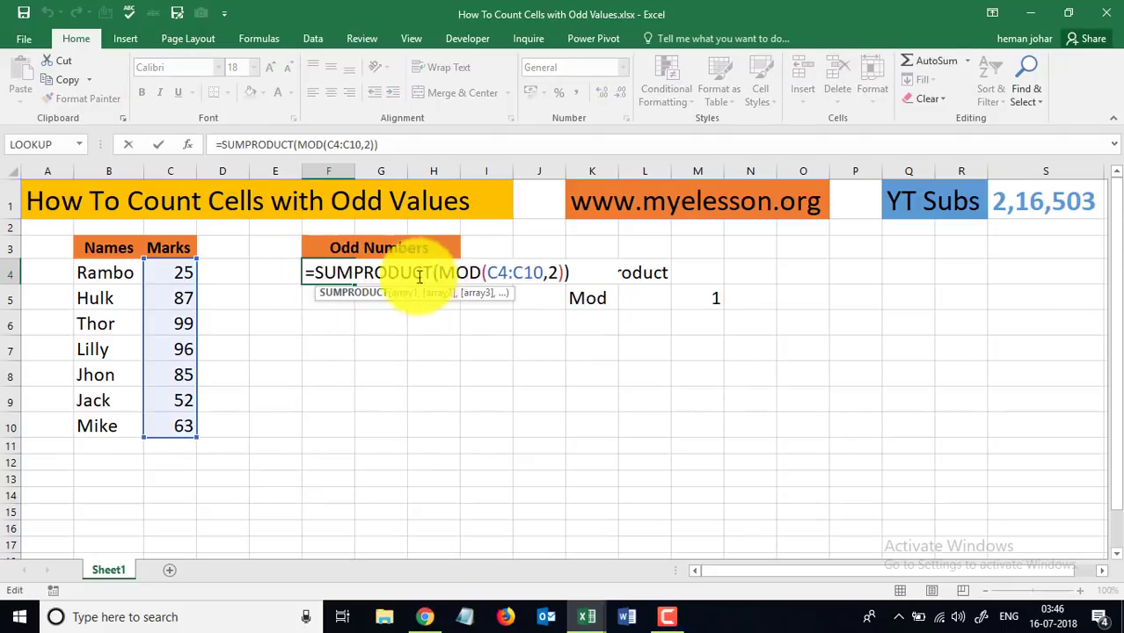
{"action": "left_click", "coordinate": [268, 38]}
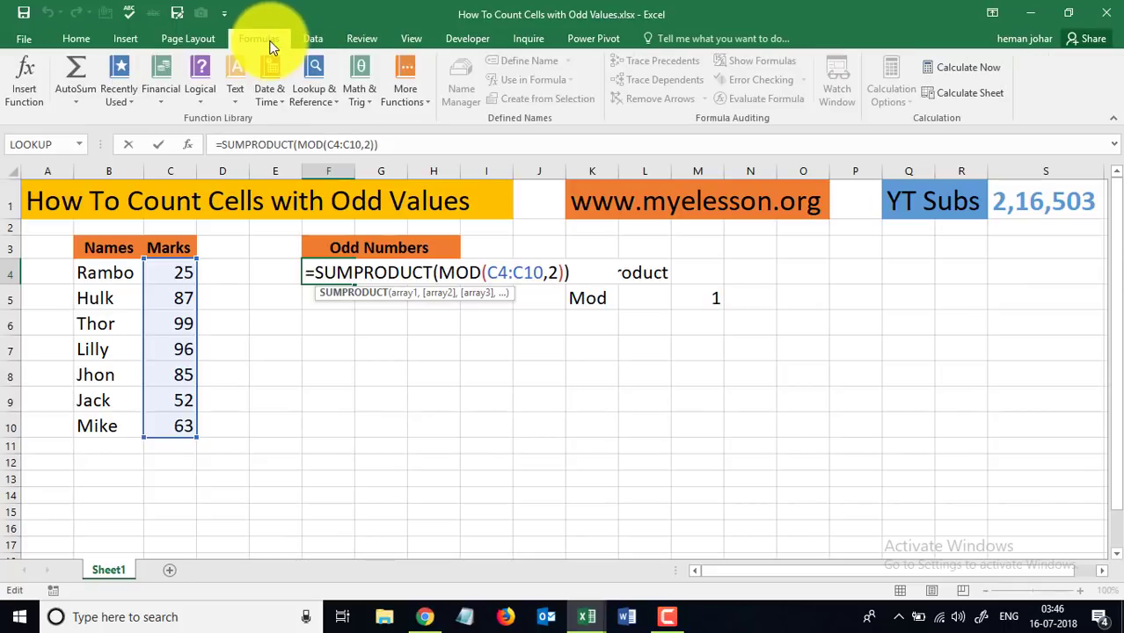
{"action": "key", "text": "Escape"}
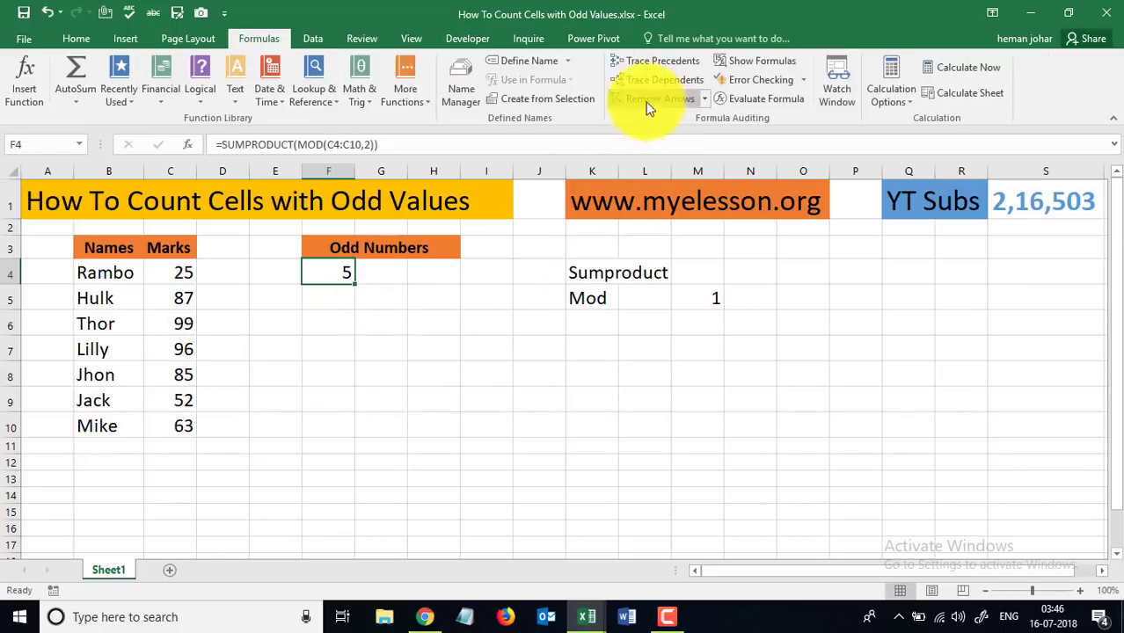
{"action": "left_click", "coordinate": [757, 98]}
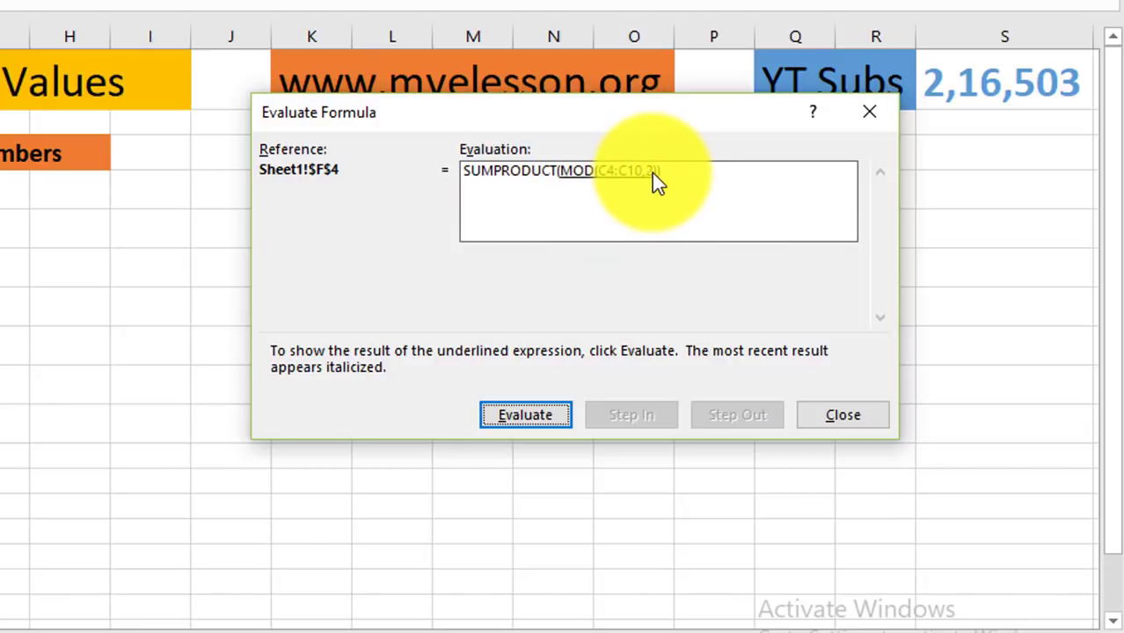
{"action": "left_click", "coordinate": [544, 410]}
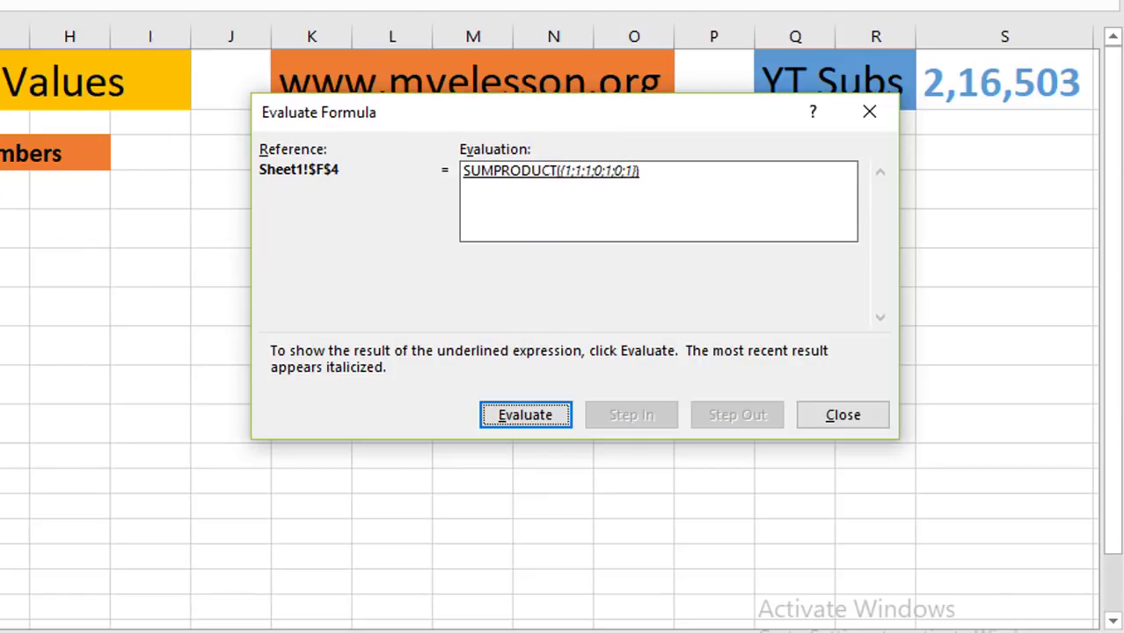
{"action": "left_click_drag", "start_coordinate": [613, 129], "coordinate": [618, 305]}
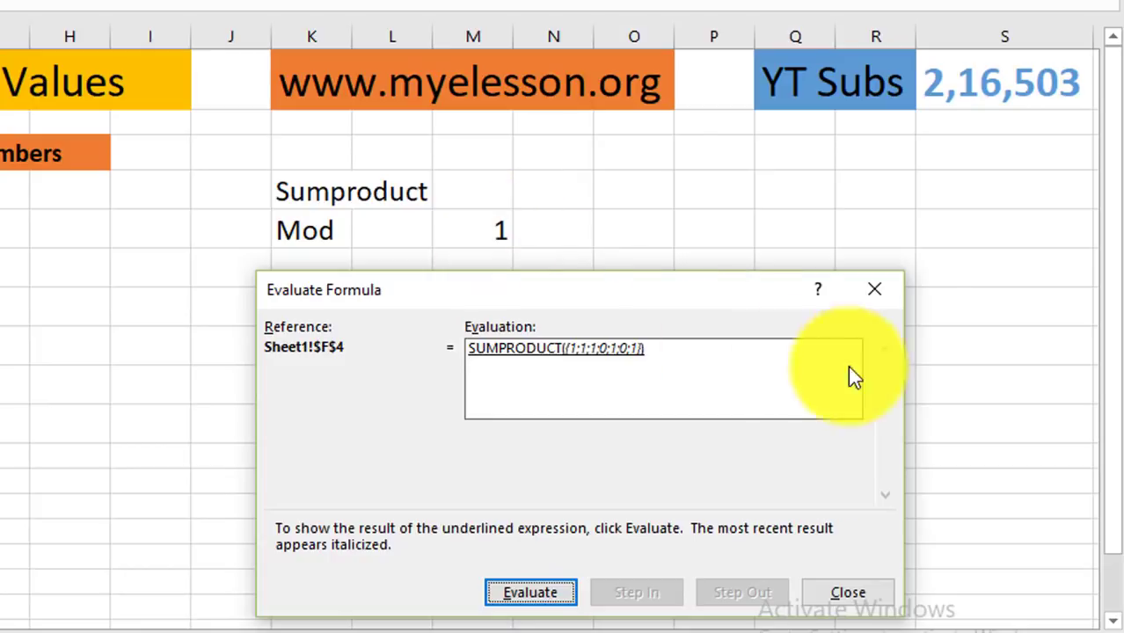
{"action": "left_click", "coordinate": [874, 287]}
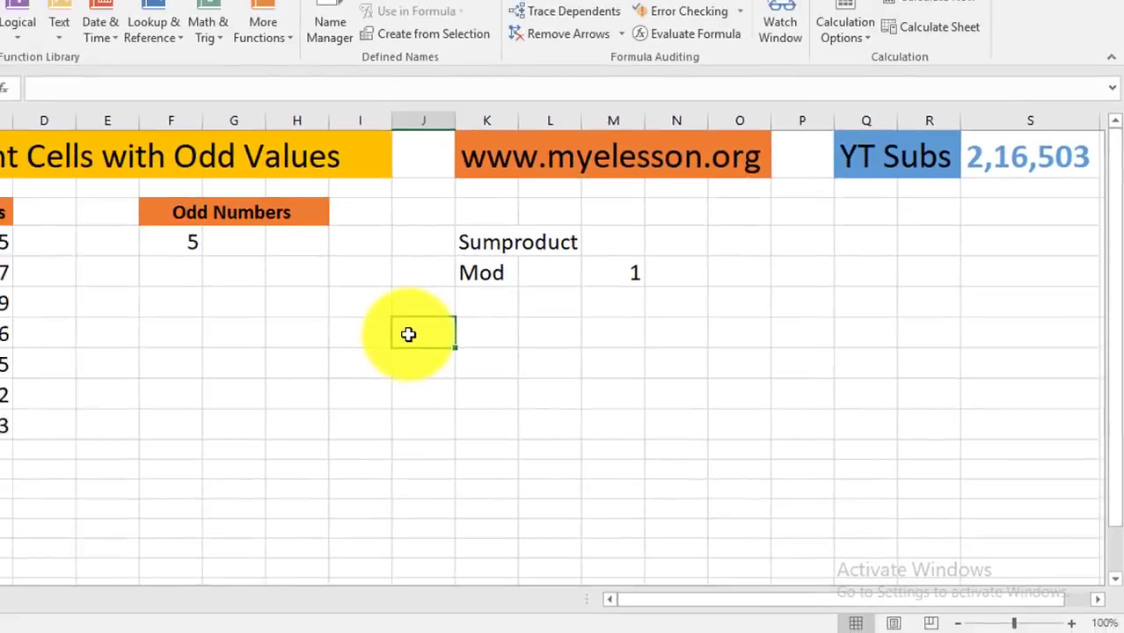